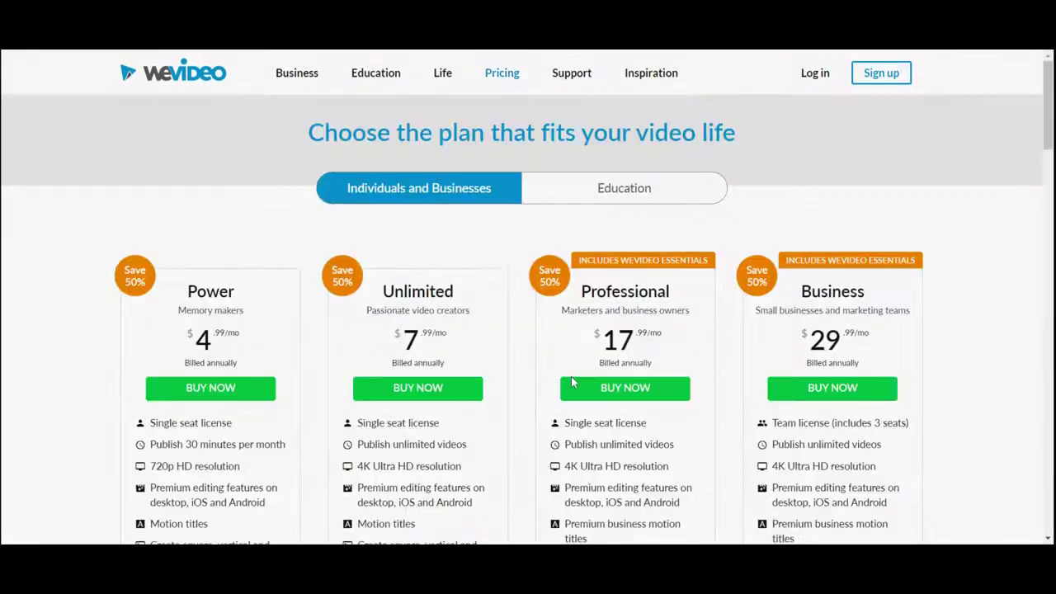
Step: Scroll past the pricing plans and open the WeVideo Free account sign-up page
scroll(569, 380, down, 5)
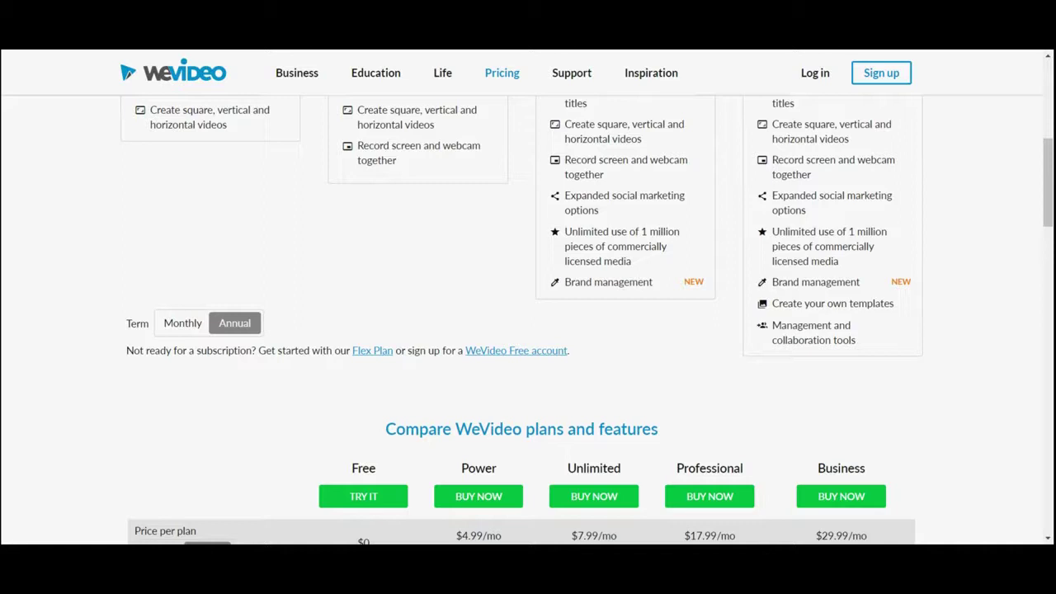
click(515, 351)
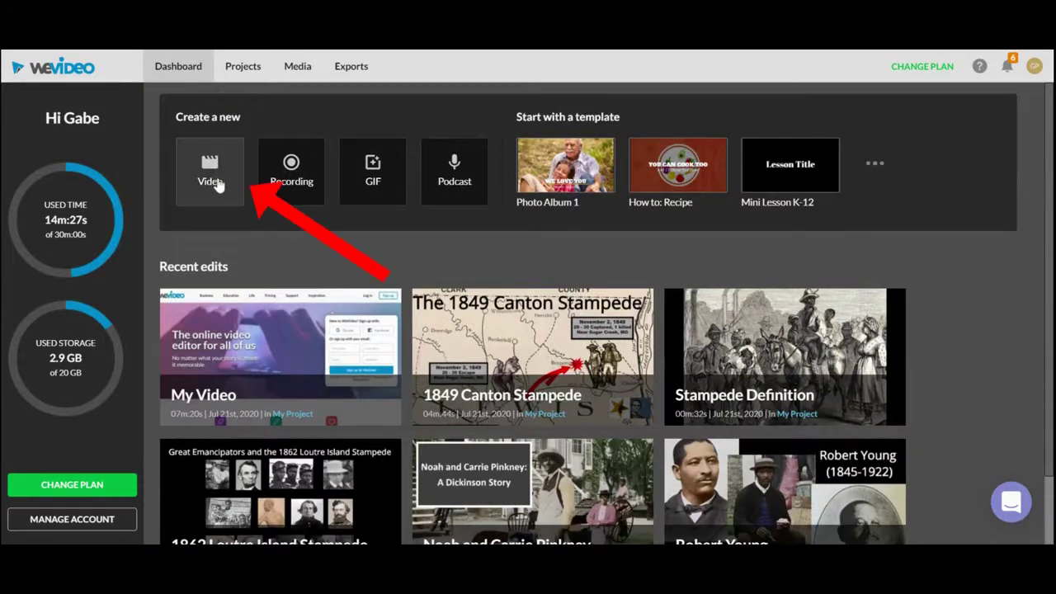
Step: Open the 1862 Loutre Island Stampede project from Recent edits for editing
scroll(363, 412, down, 1)
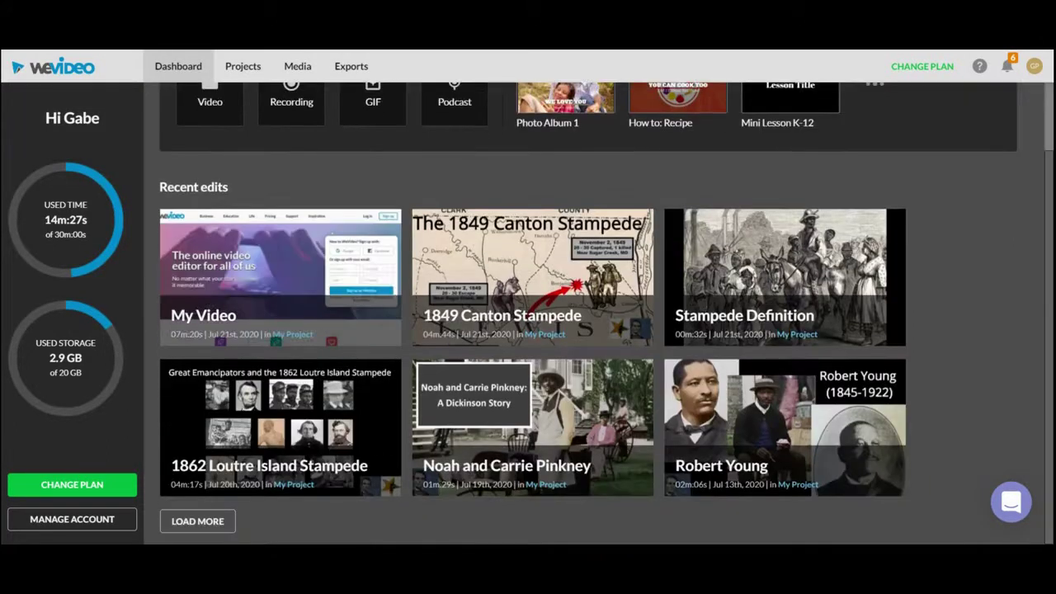
click(371, 467)
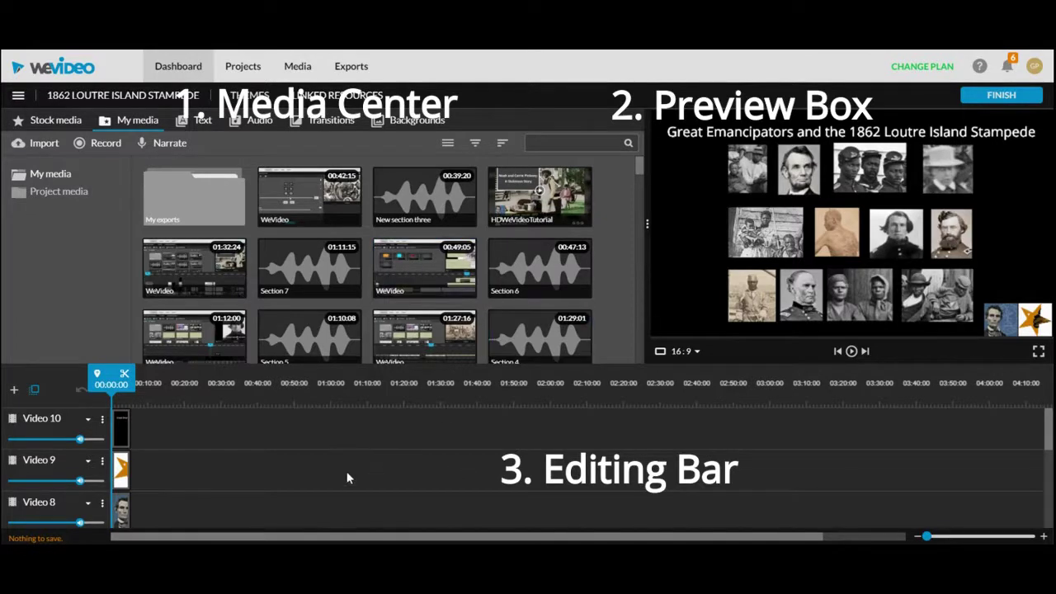
scroll(347, 475, down, 3)
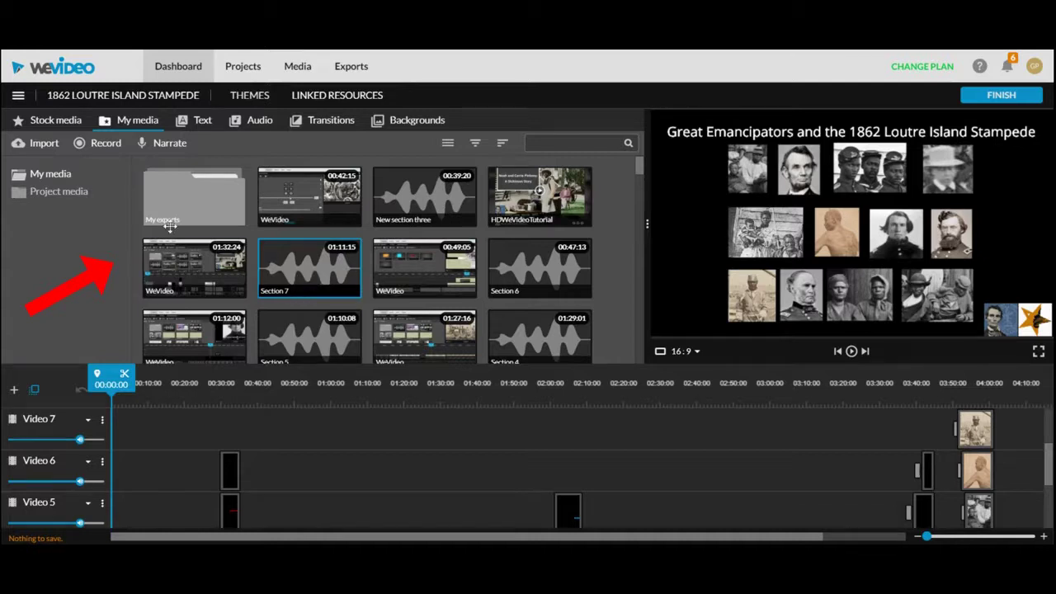
click(39, 146)
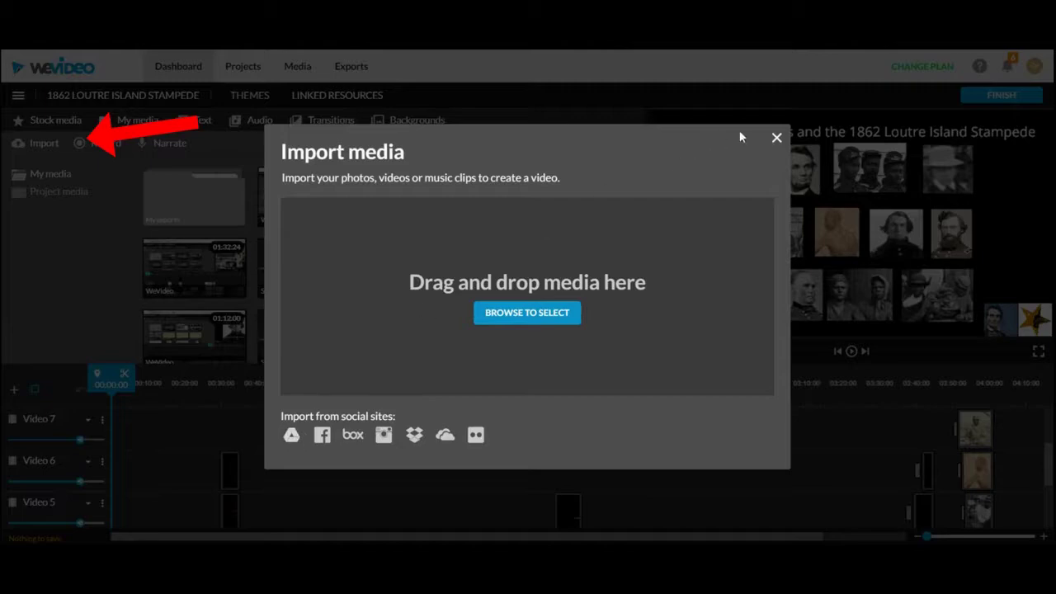
click(776, 137)
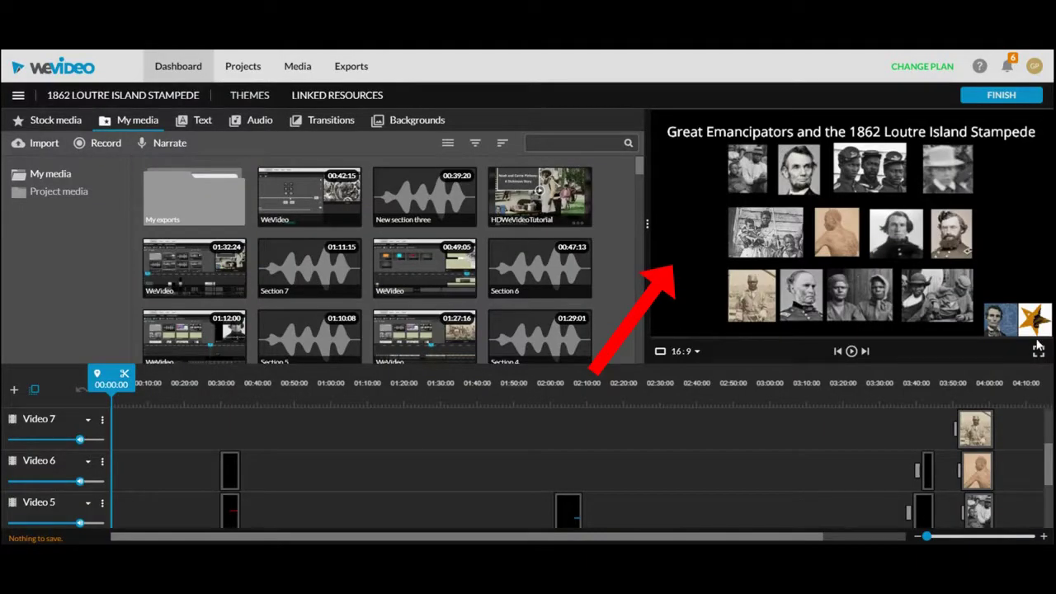
scroll(380, 454, down, 8)
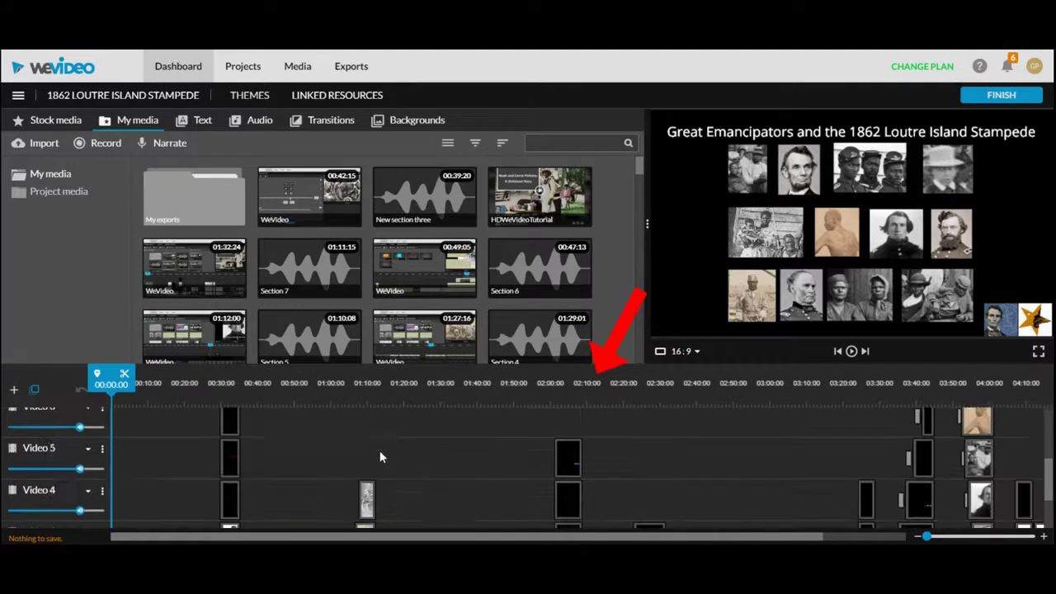
scroll(388, 425, up, 2)
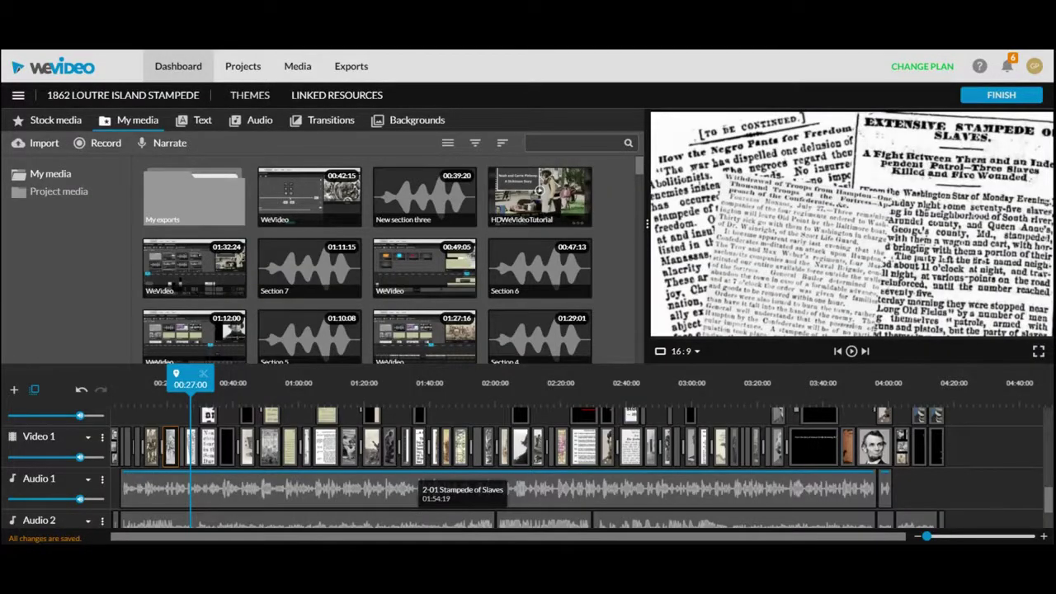
Step: Start adding a new track and open the project menu, closing both without changes
click(14, 389)
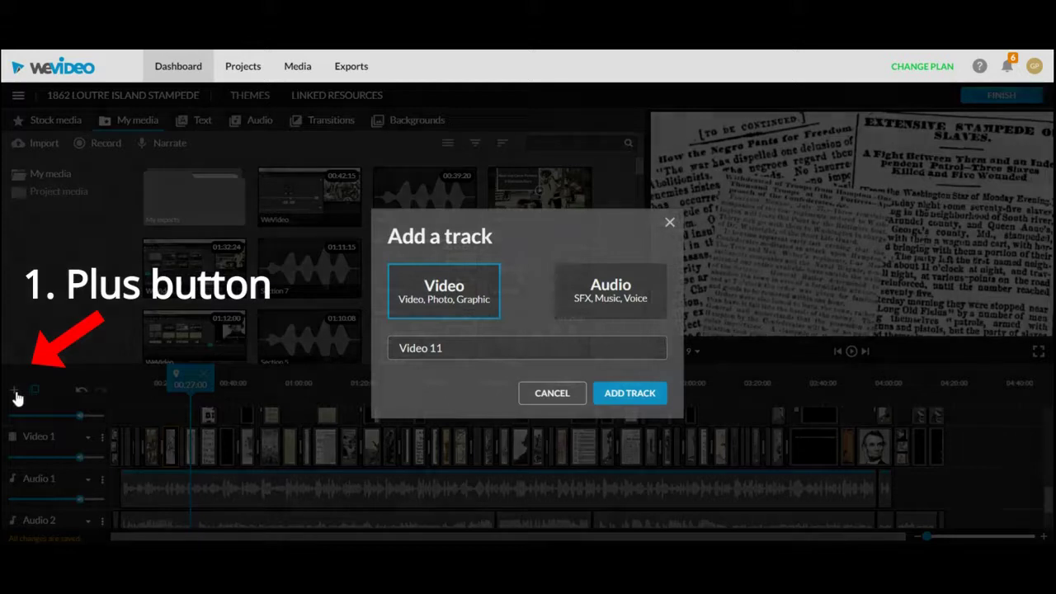
click(670, 222)
click(19, 95)
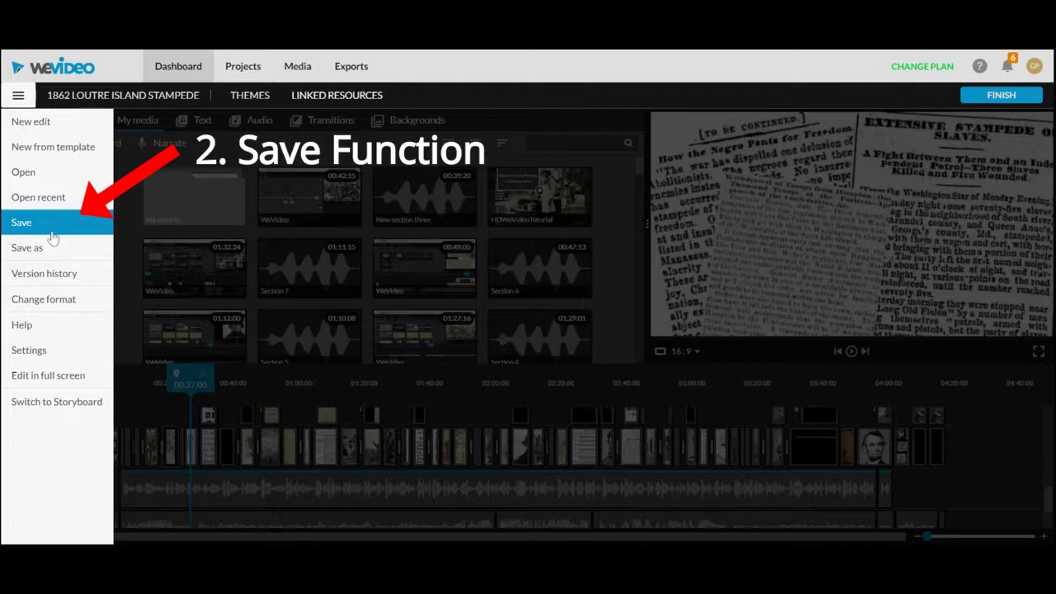
click(125, 211)
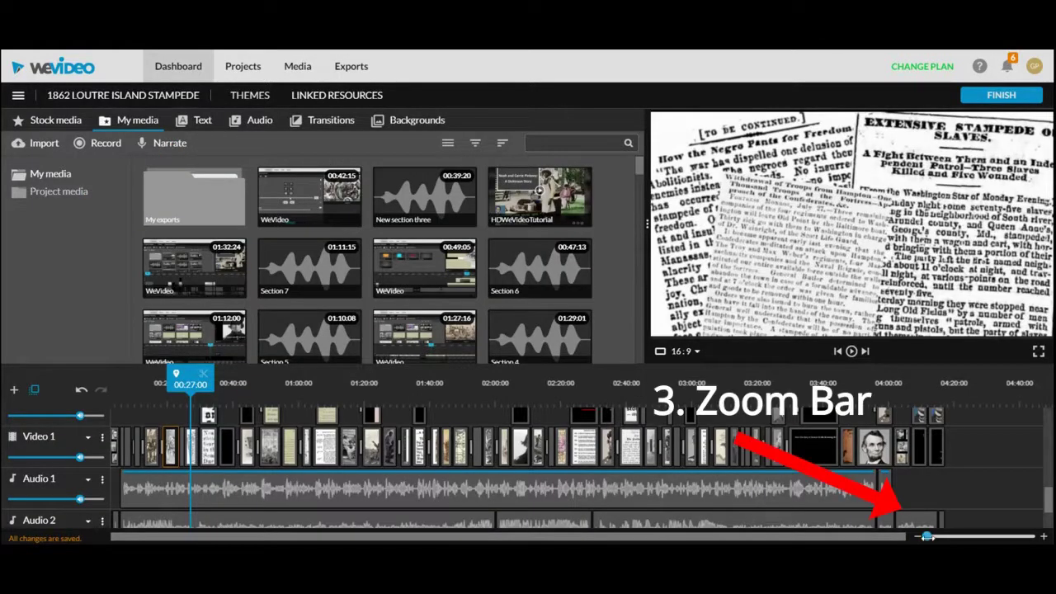
Step: Zoom the timeline, trim the start of the newspaper clip on Video 1, and scrub through it
drag(927, 537, 959, 536)
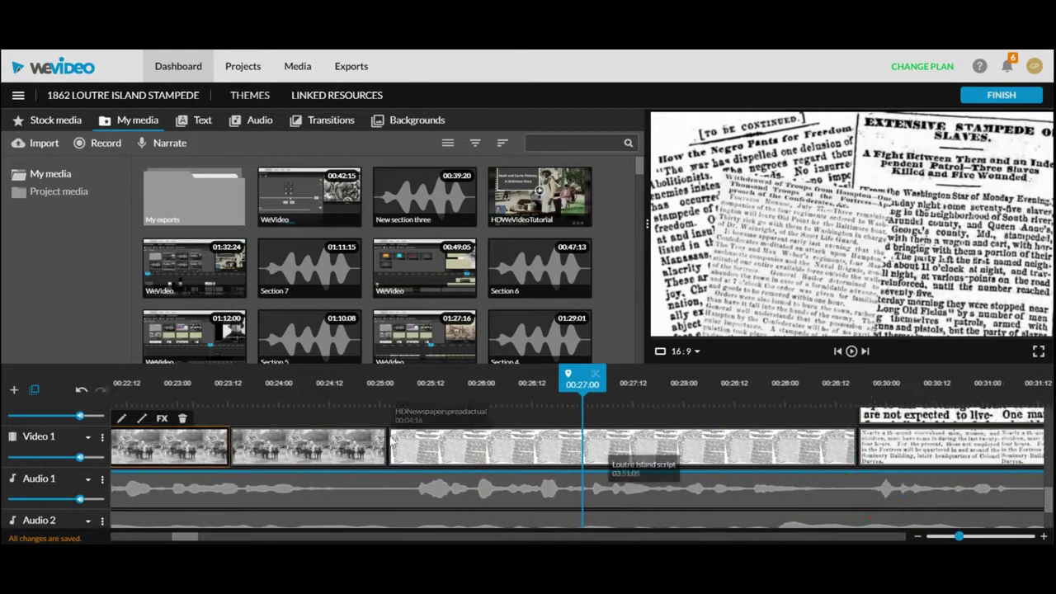
click(402, 448)
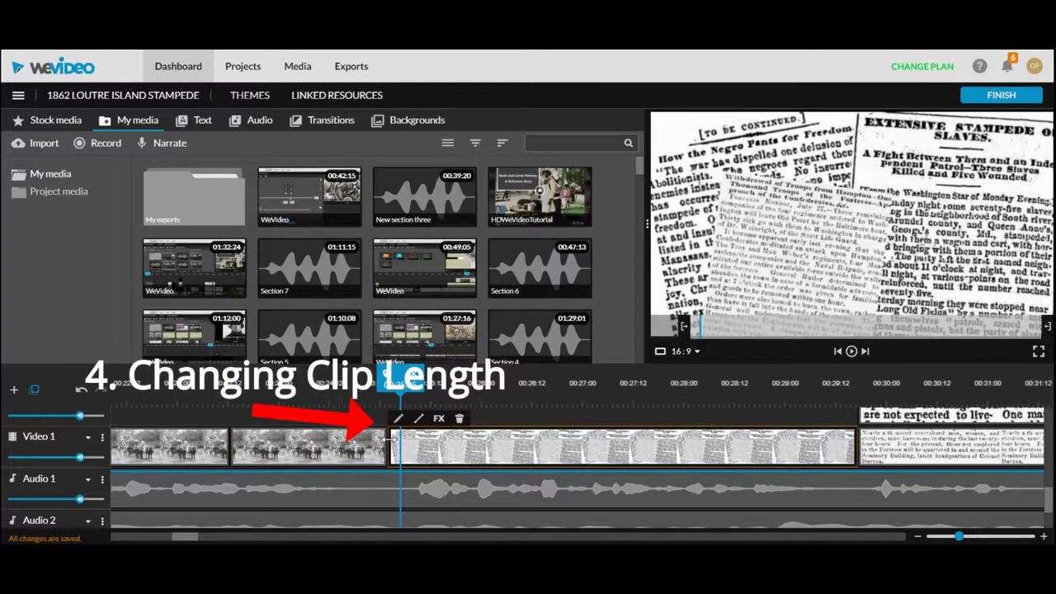
mouse_move(393, 442)
mouse_down()
mouse_move(627, 452)
mouse_move(389, 450)
mouse_up()
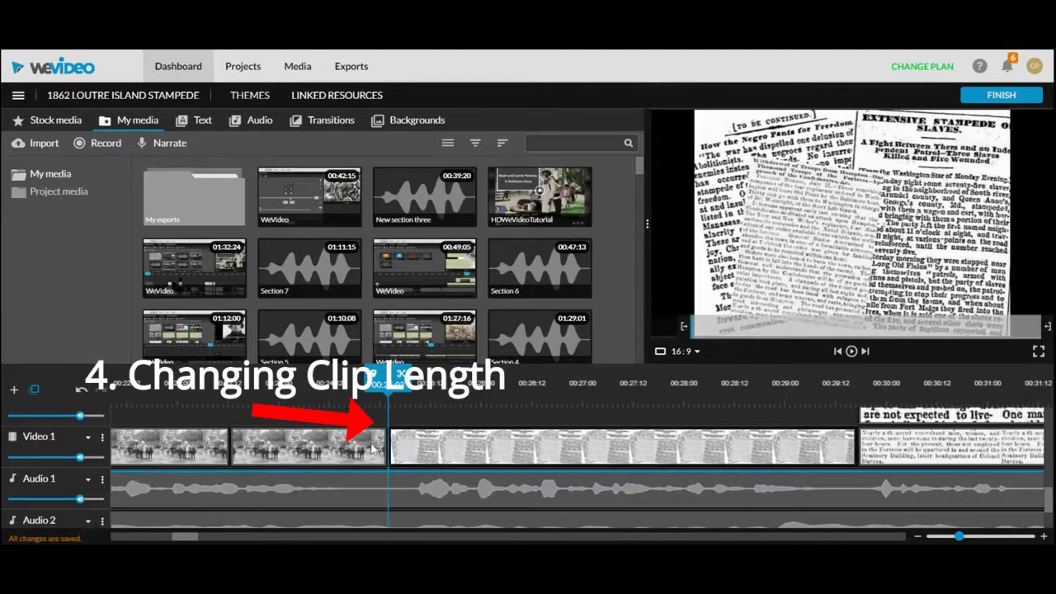
drag(388, 382, 574, 381)
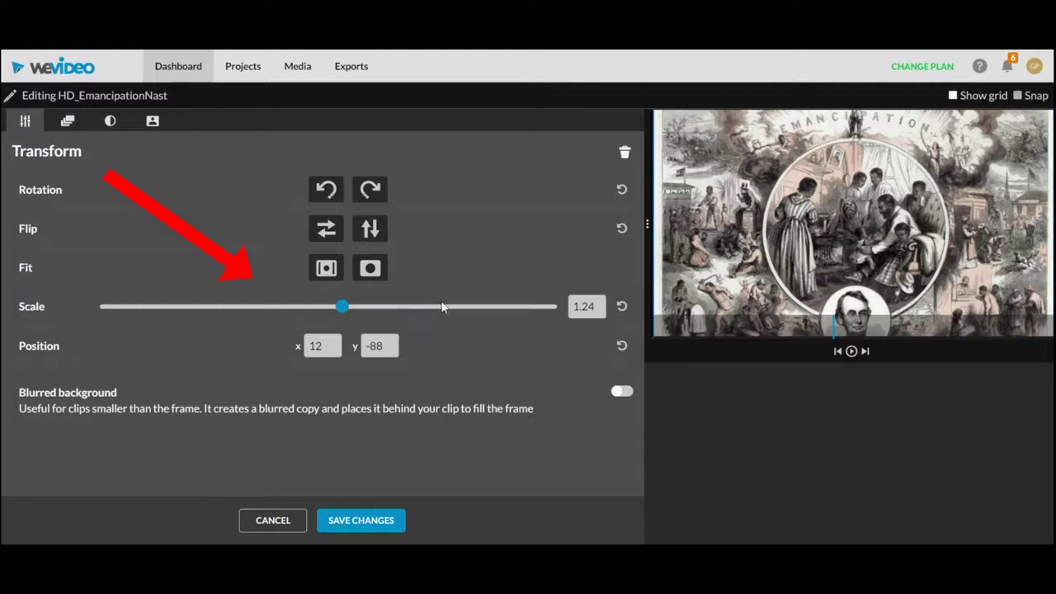
Step: Scale the Emancipation image to 1.6 and animate it panning to end position 186, -736
drag(342, 312, 363, 312)
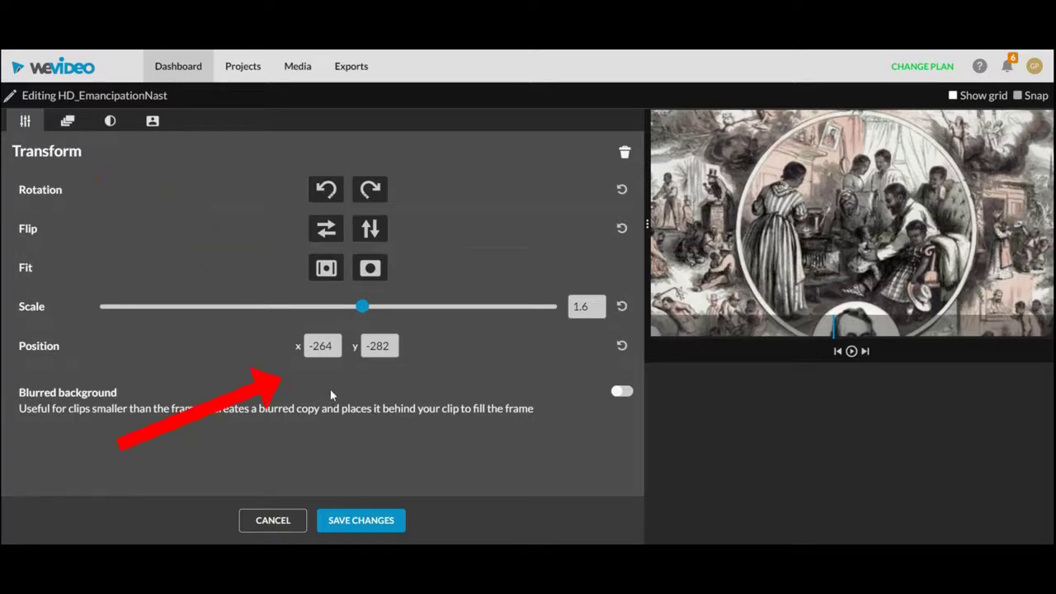
drag(801, 220, 764, 249)
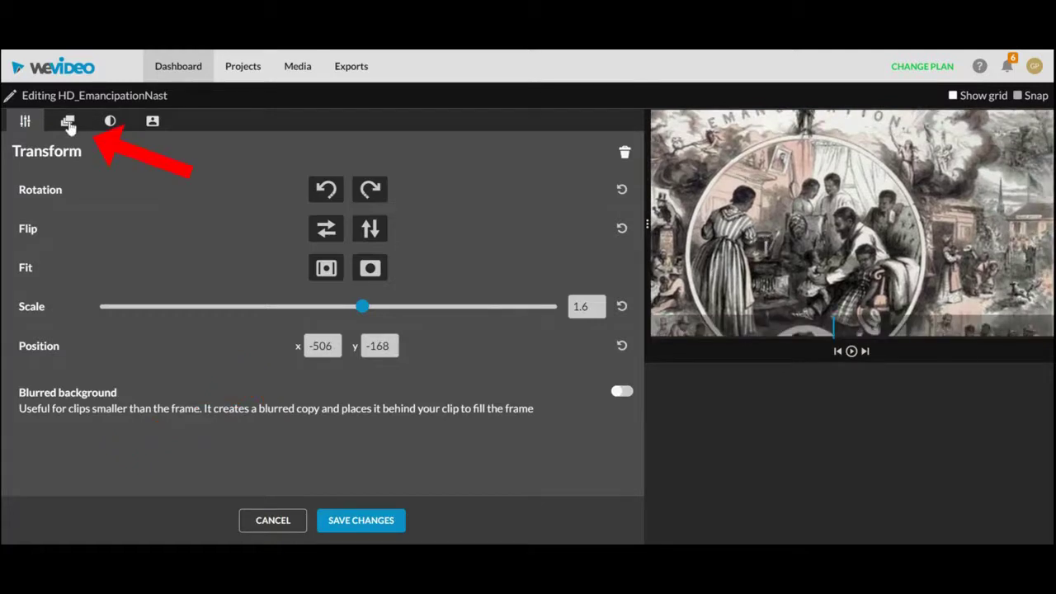
click(69, 122)
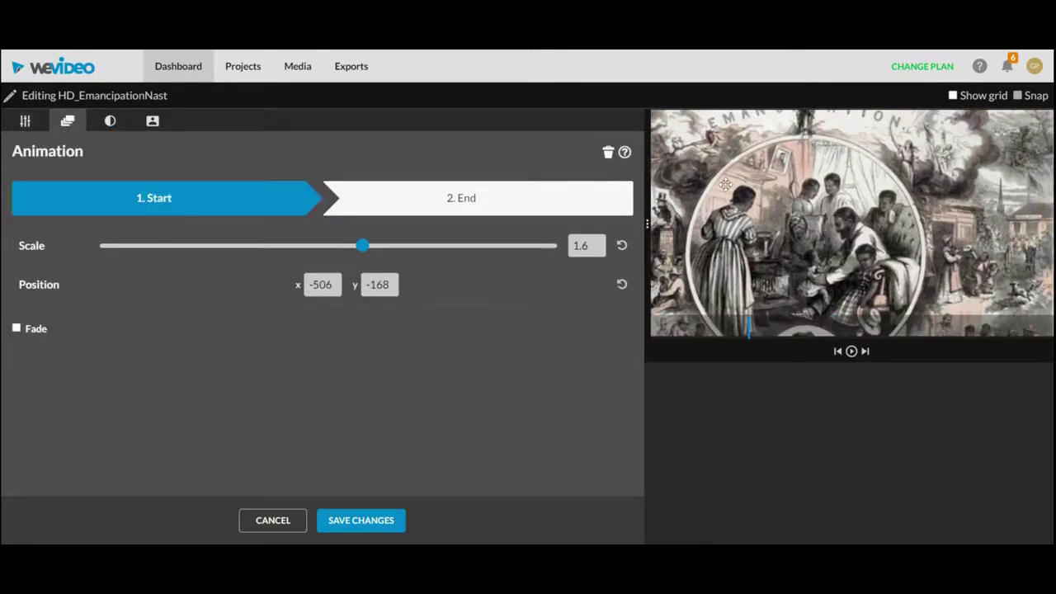
drag(868, 185, 822, 276)
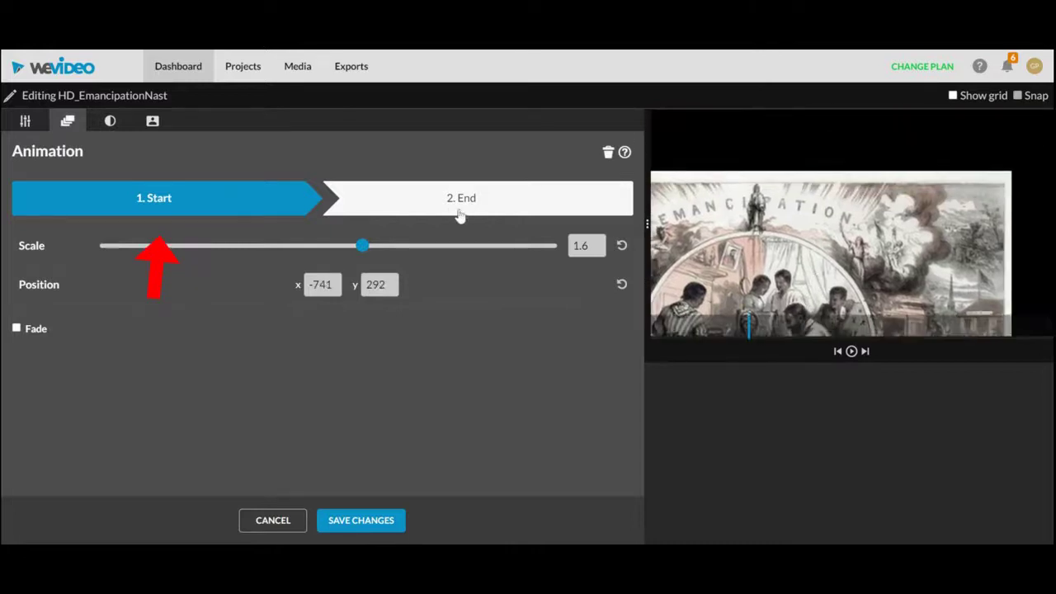
click(449, 208)
drag(816, 206, 960, 84)
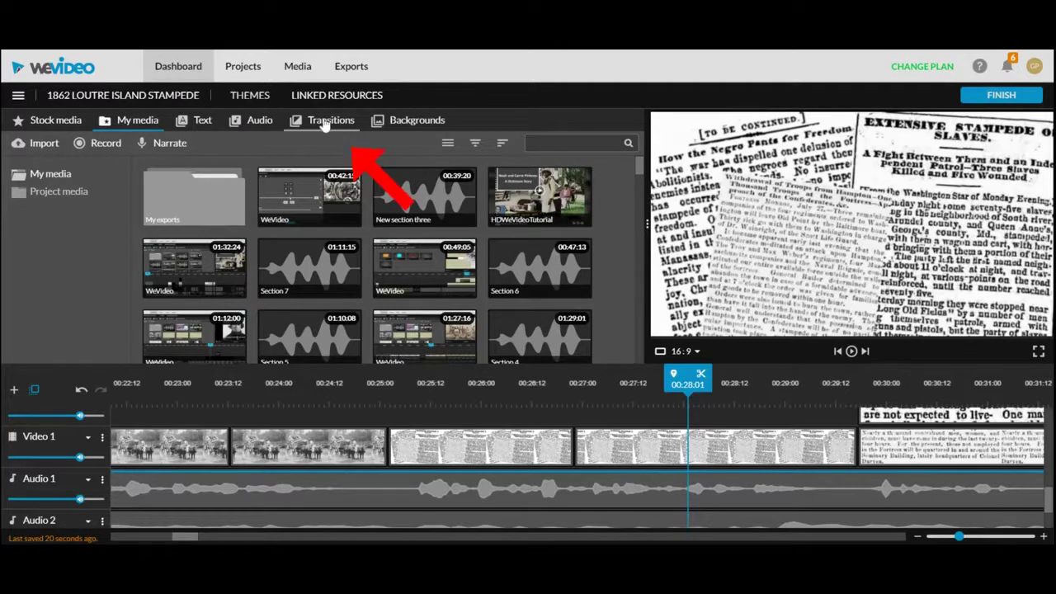
Step: Place a 1-second 3d-tile horizontal transition between the two newspaper clips on Video 1
click(328, 122)
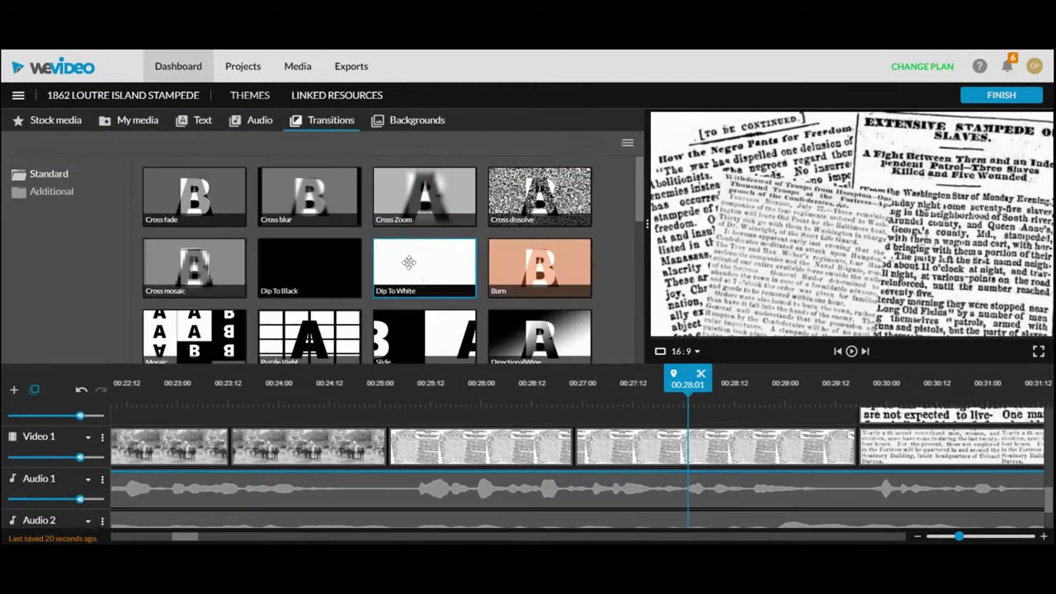
scroll(417, 317, down, 5)
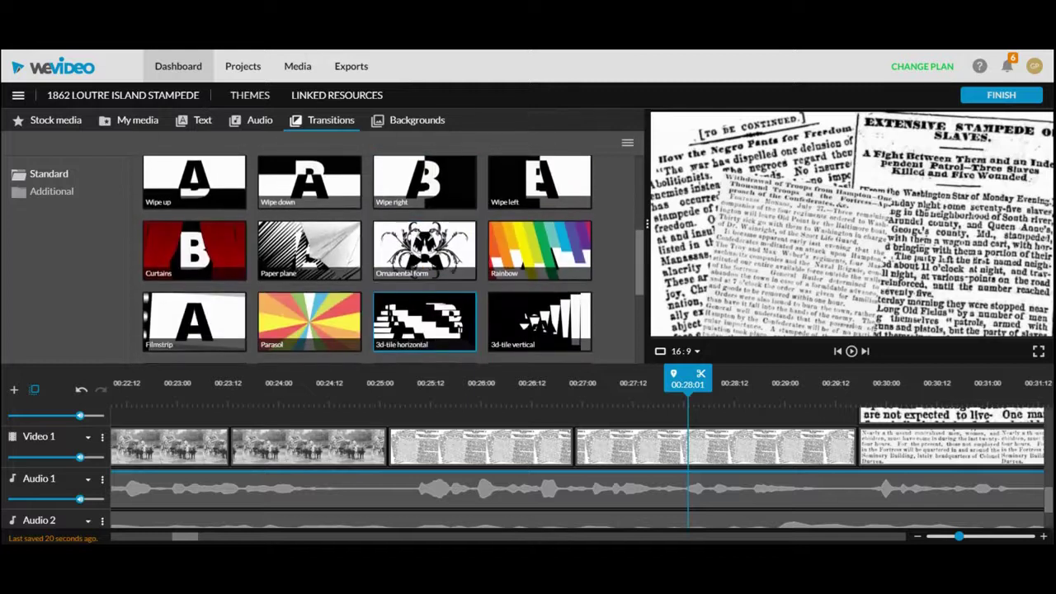
drag(513, 364, 566, 446)
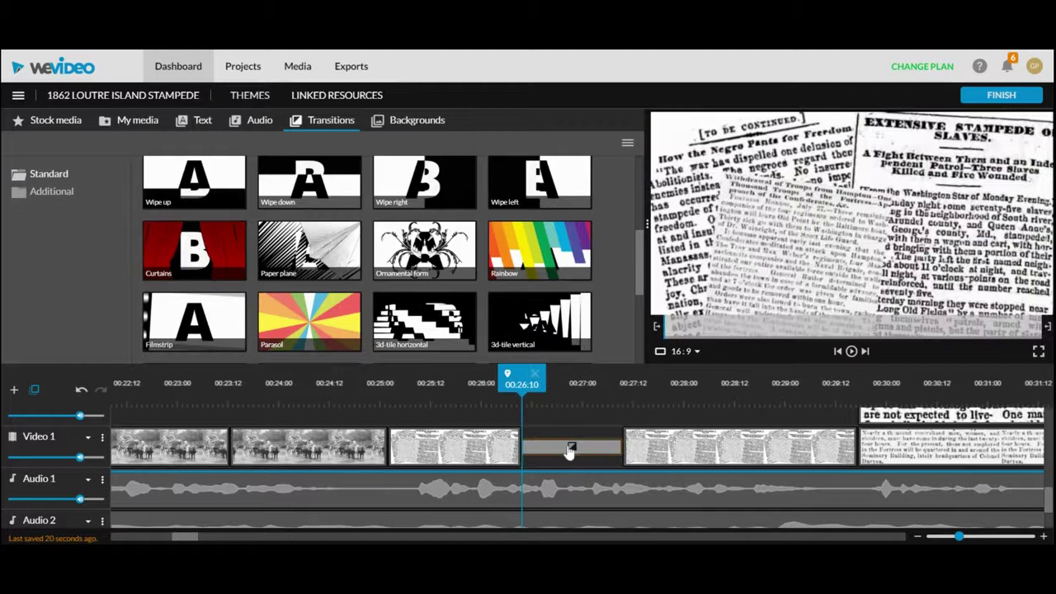
click(570, 450)
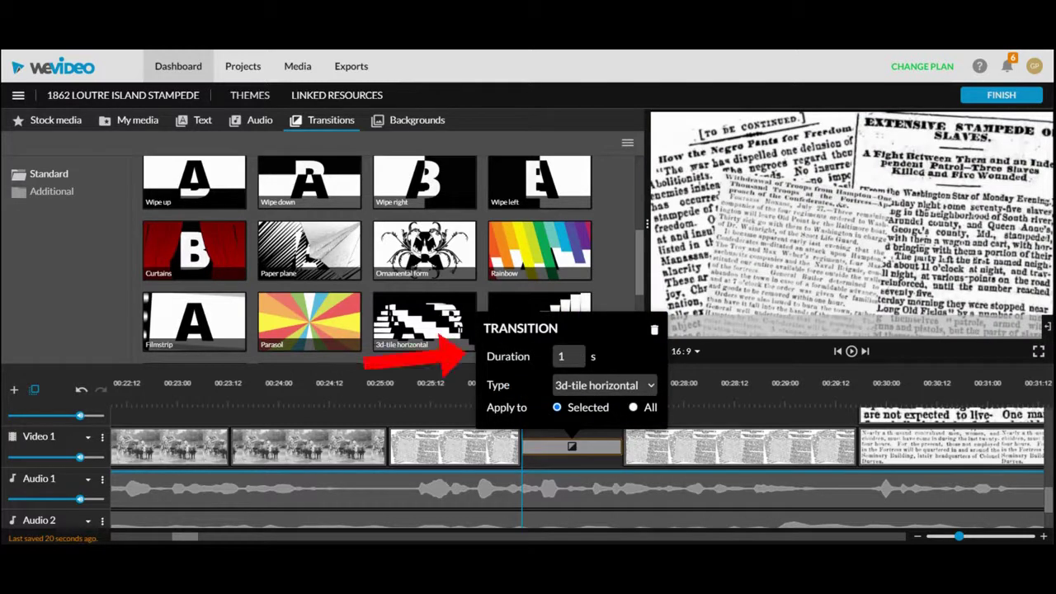
click(716, 383)
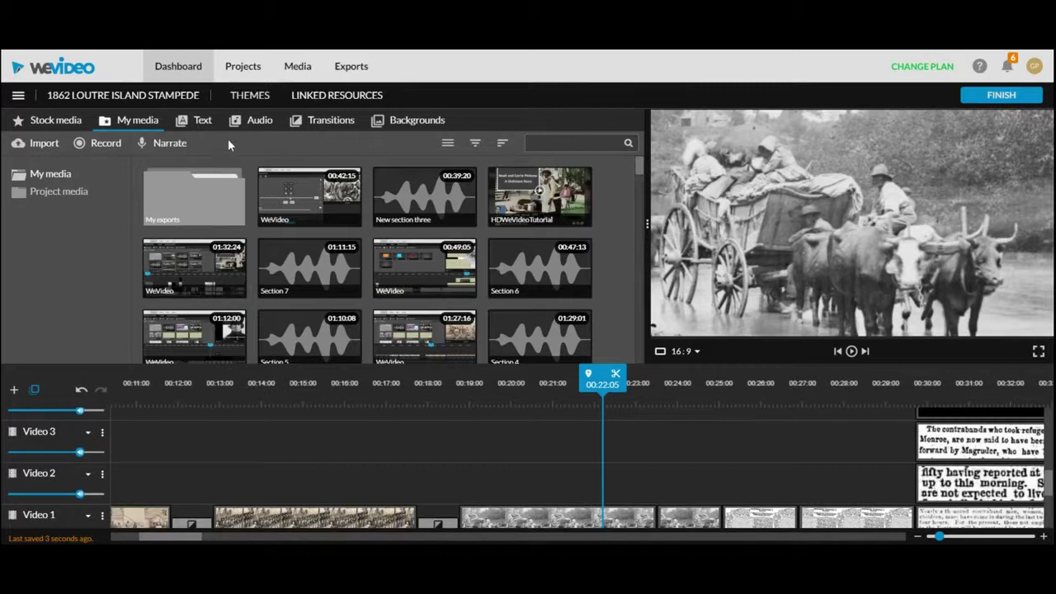
Step: Put a static Basic text title reading 'Sample text' on Video 2 at 00:21:18 and save it
click(199, 123)
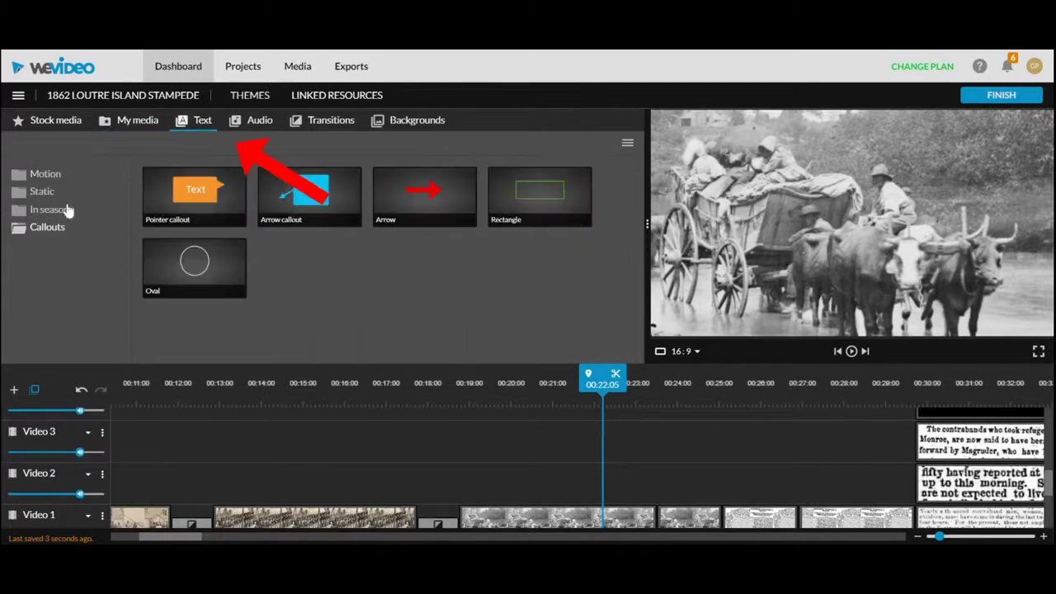
click(43, 192)
drag(225, 206, 596, 464)
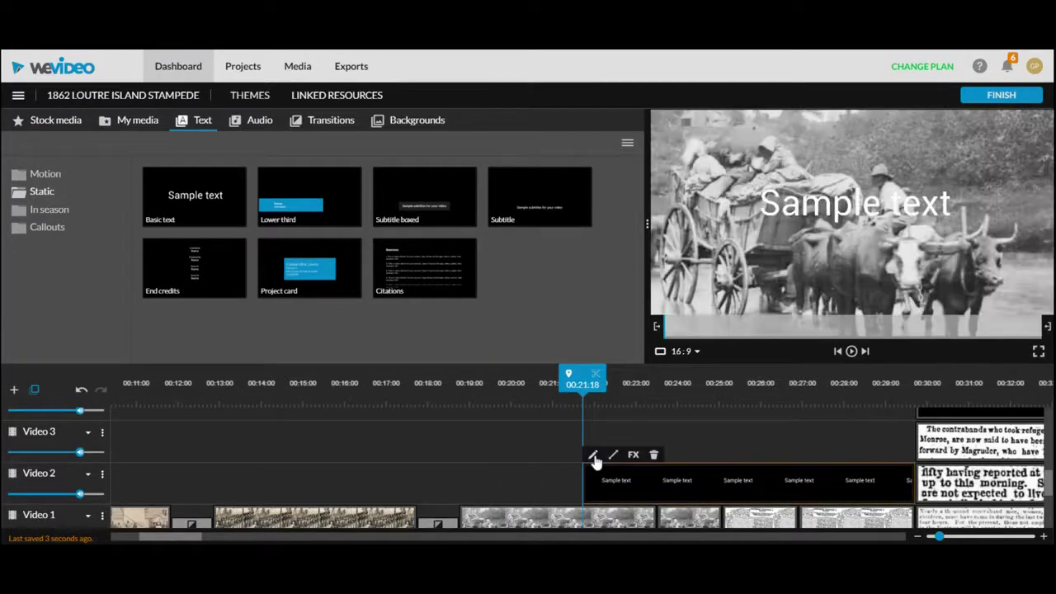
click(592, 455)
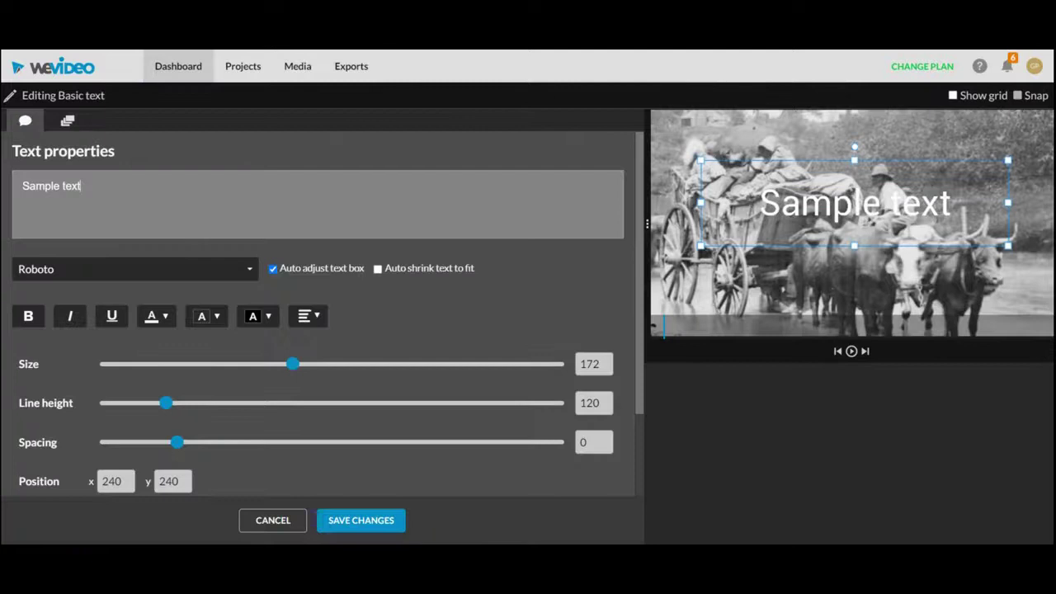
click(67, 121)
click(27, 122)
click(360, 521)
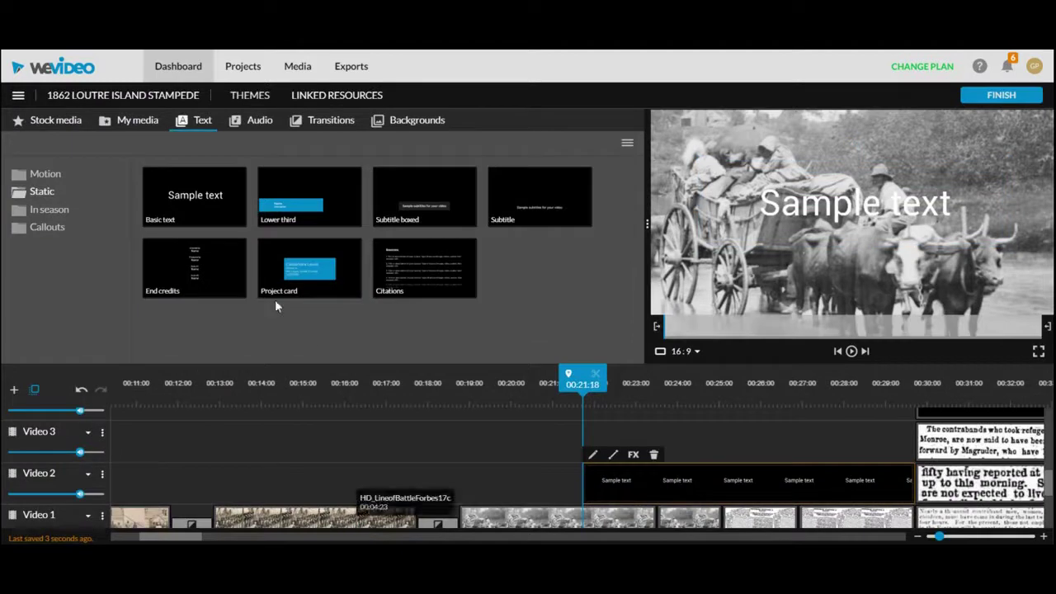
Step: Add an arrow callout on Video 3 and a rectangle on Video 4 flattened into a thin bar
click(36, 228)
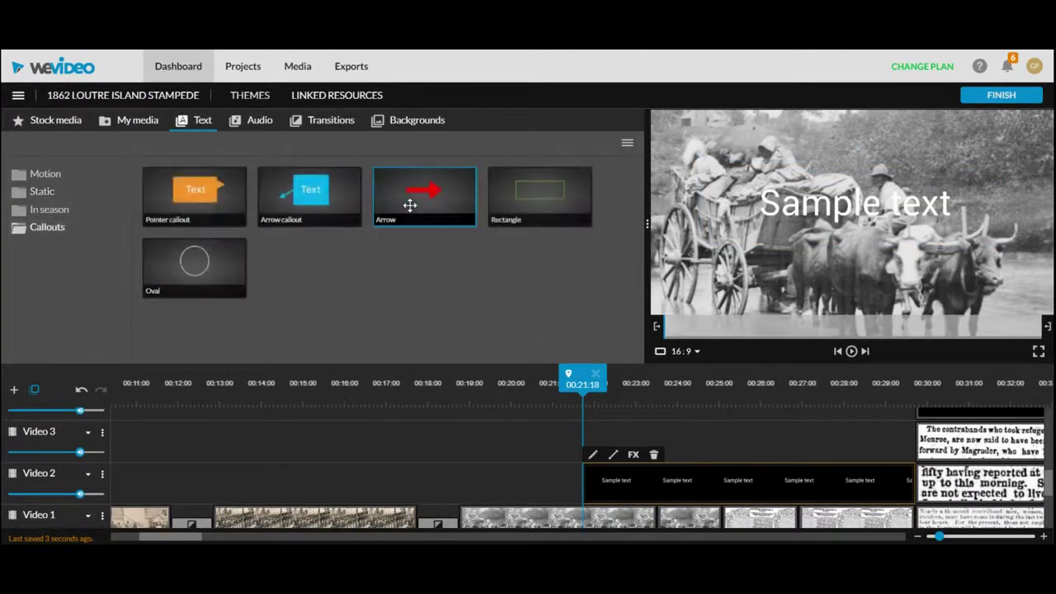
drag(428, 207, 566, 401)
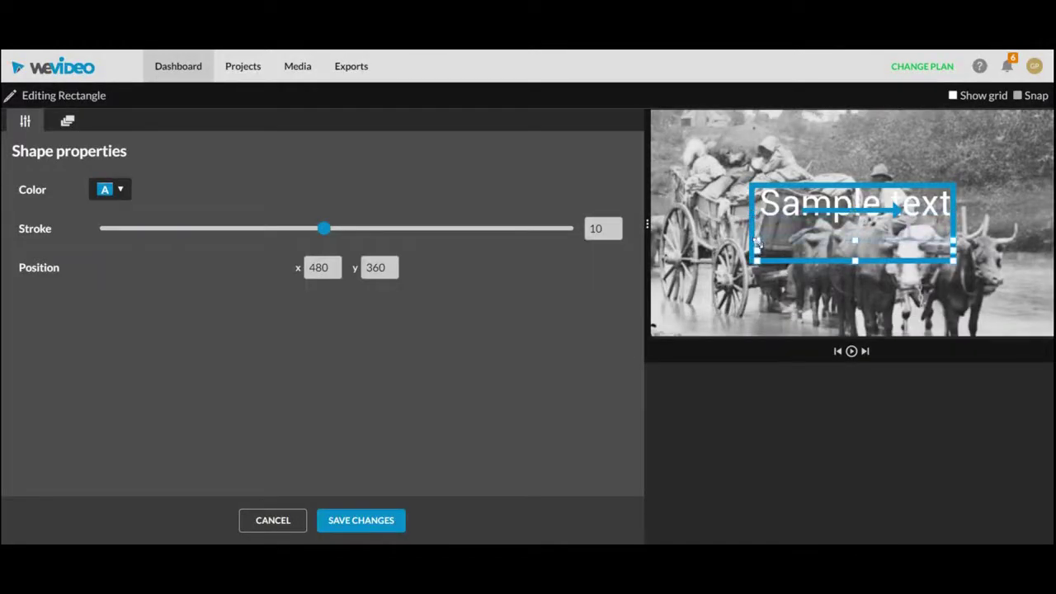
drag(752, 185, 761, 258)
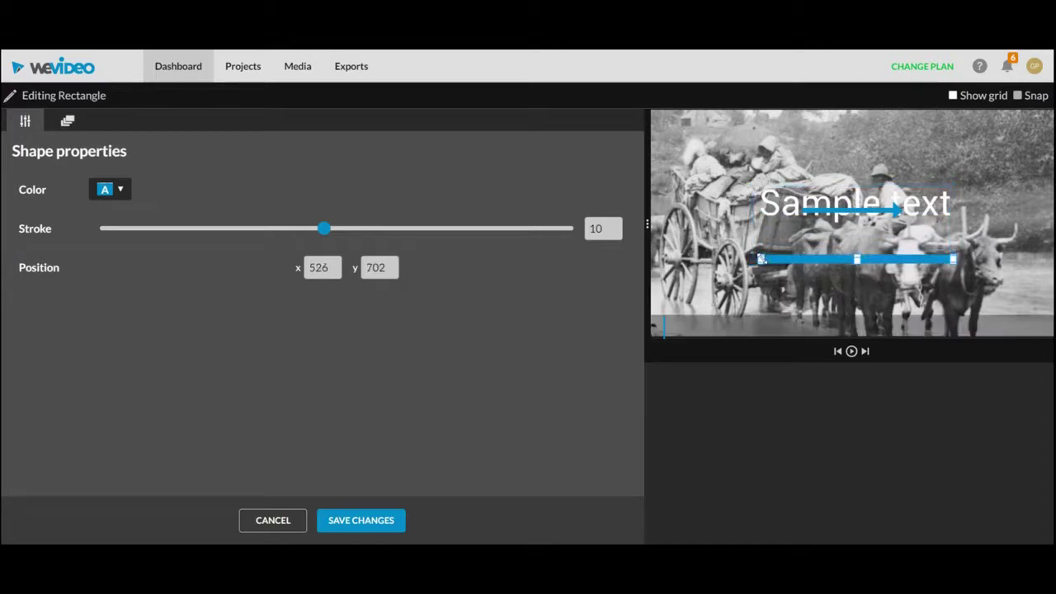
click(365, 520)
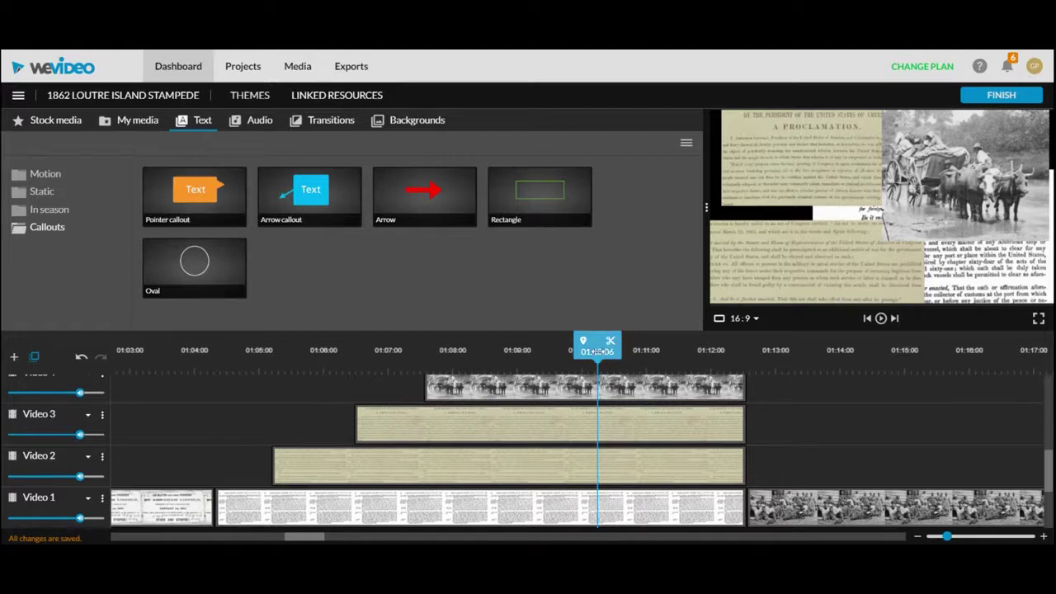
drag(597, 352, 635, 356)
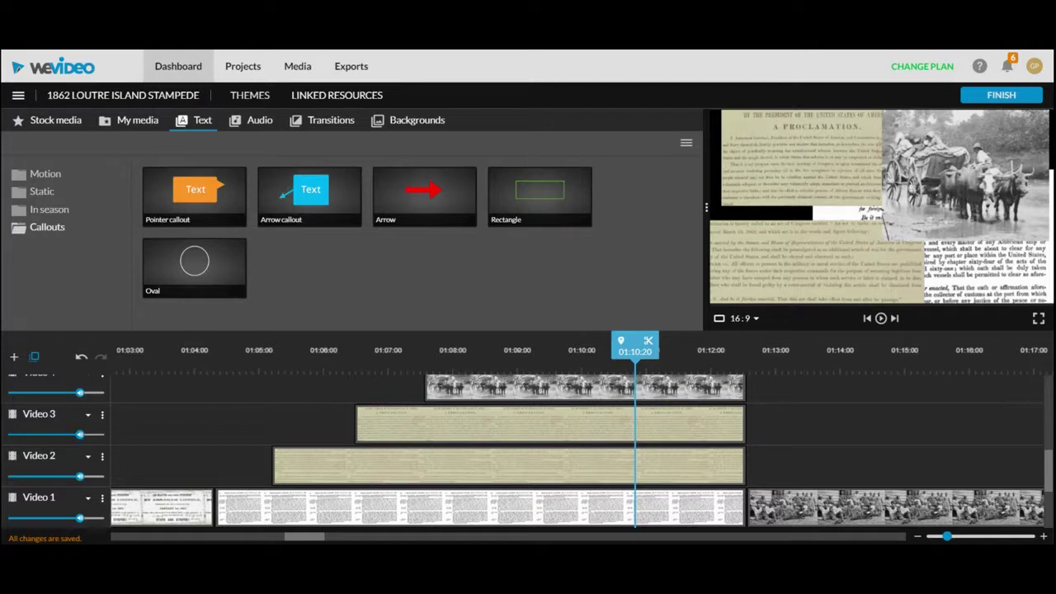
scroll(634, 452, down, 2)
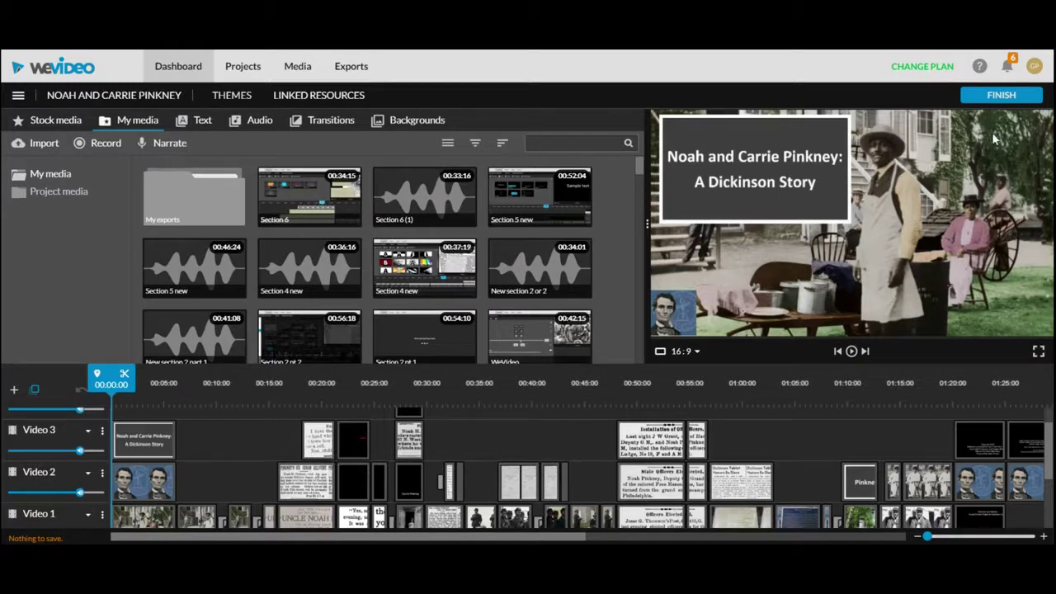
Step: Open the export page for the finished video, set to HD 1280x720 video output
click(998, 96)
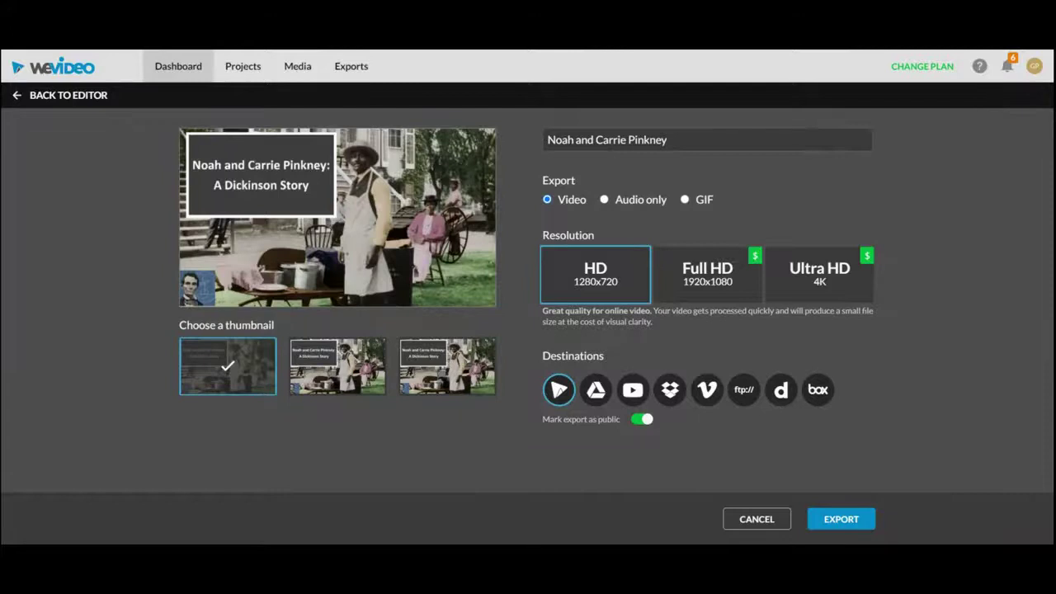